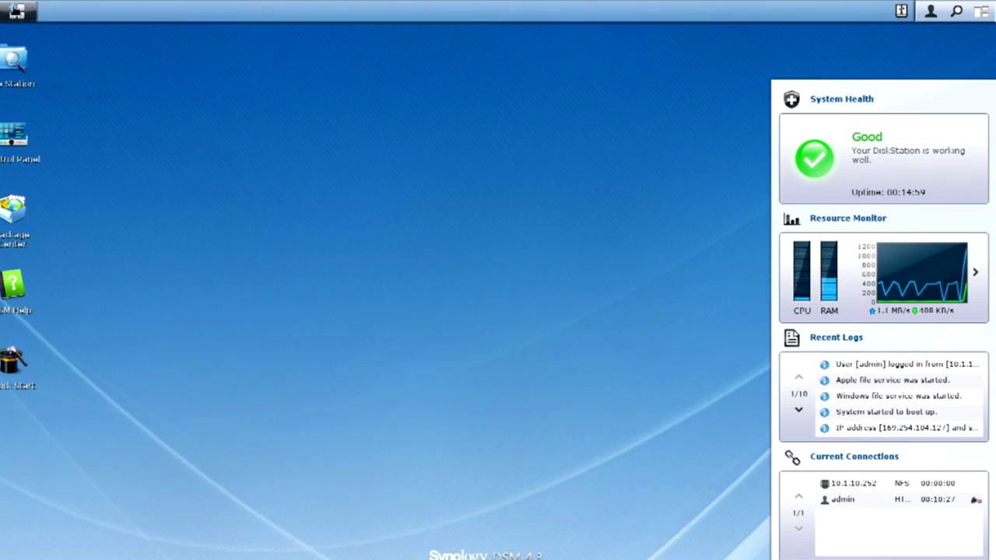
# - Open Storage Manager and move its window higher on the desktop to view the properties and disks of Volume 1
pyautogui.click(17, 11)
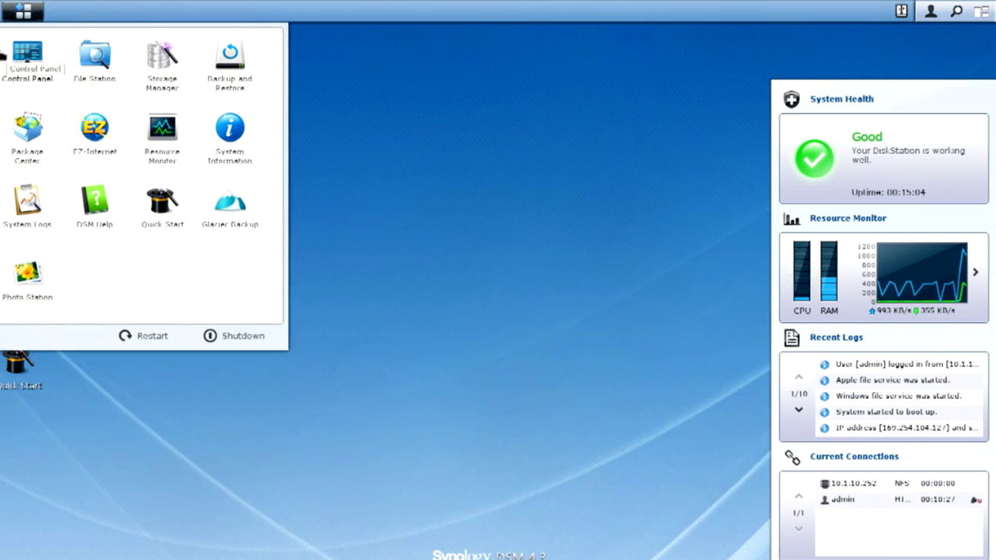
pyautogui.click(162, 56)
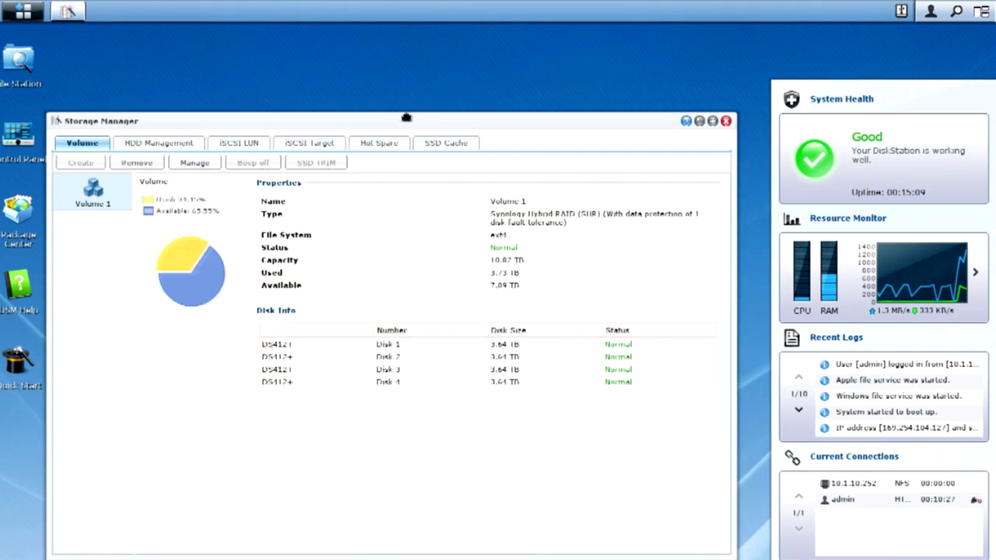
pyautogui.moveTo(405, 119); pyautogui.dragTo(418, 51)
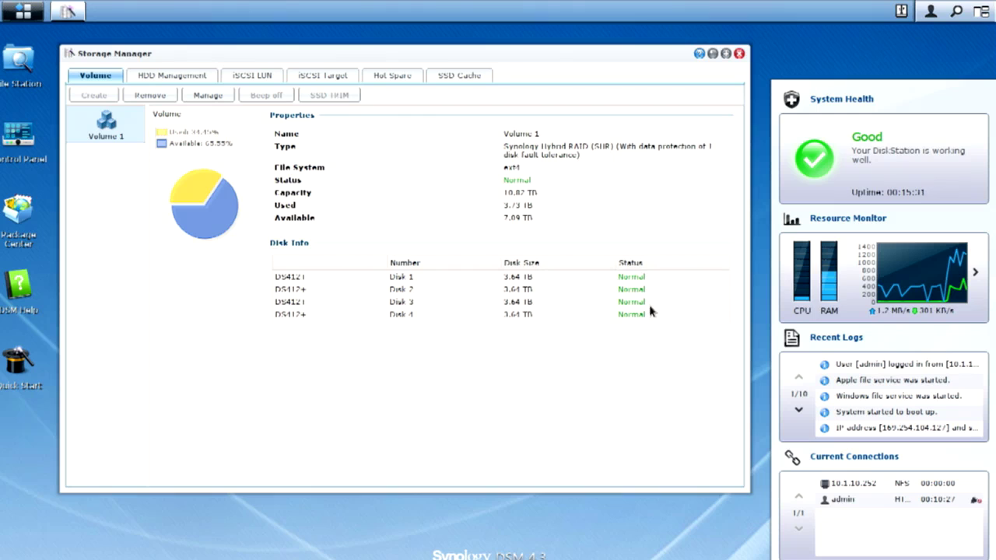
# - Review the installed drives under HDD Management and check the disk information of Disk 4
pyautogui.click(204, 78)
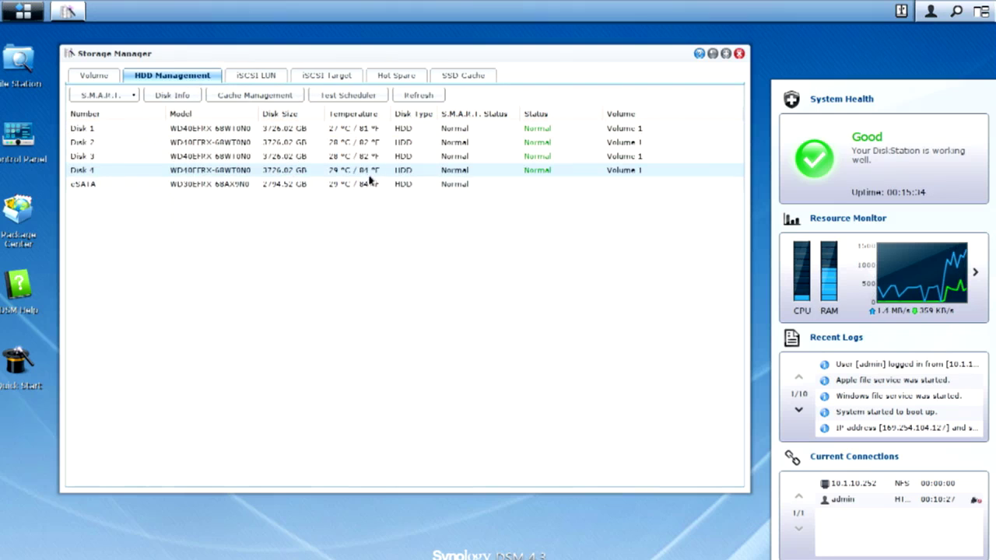
pyautogui.doubleClick(343, 172)
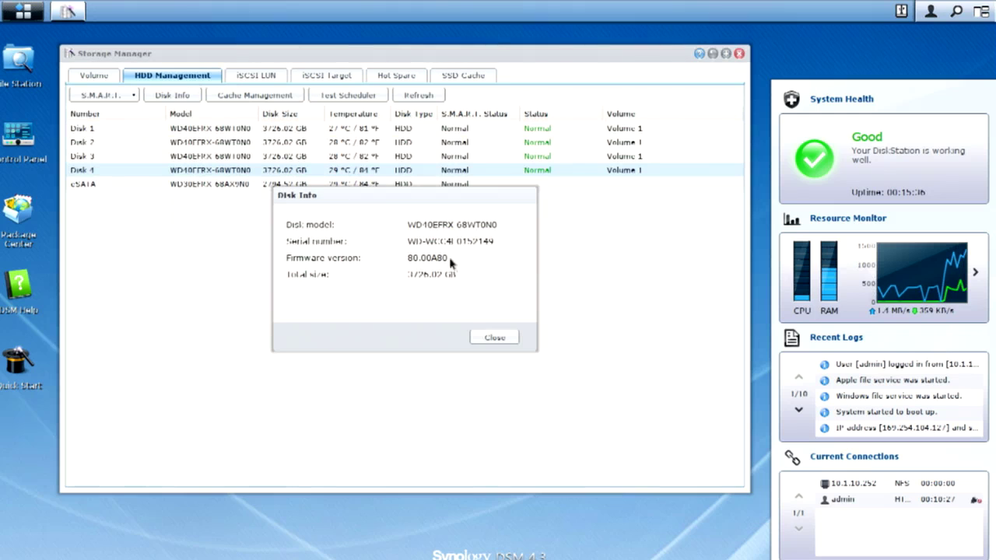
pyautogui.click(496, 337)
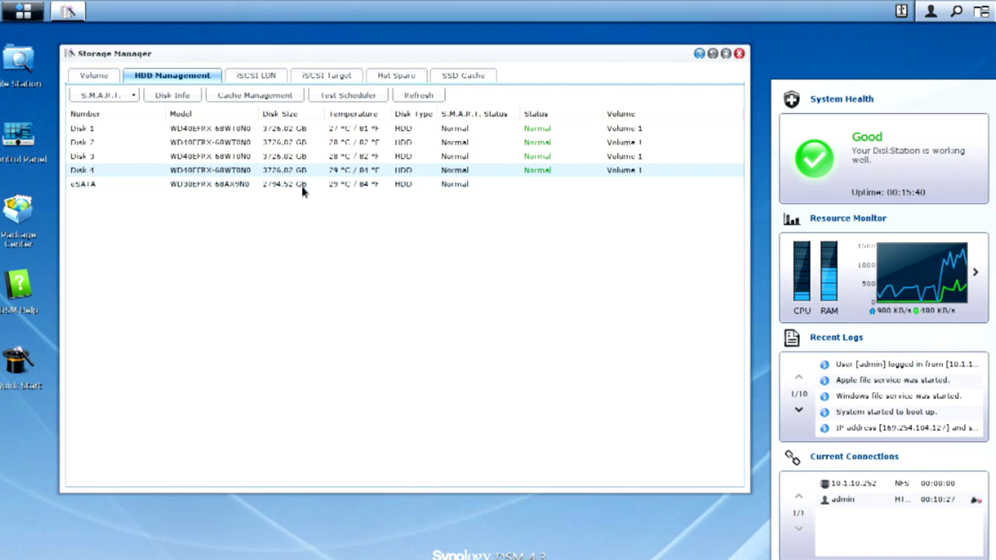
# - Review the iSCSI LUN, iSCSI Target, Hot Spare and SSD Cache pages and close Storage Manager
pyautogui.click(252, 76)
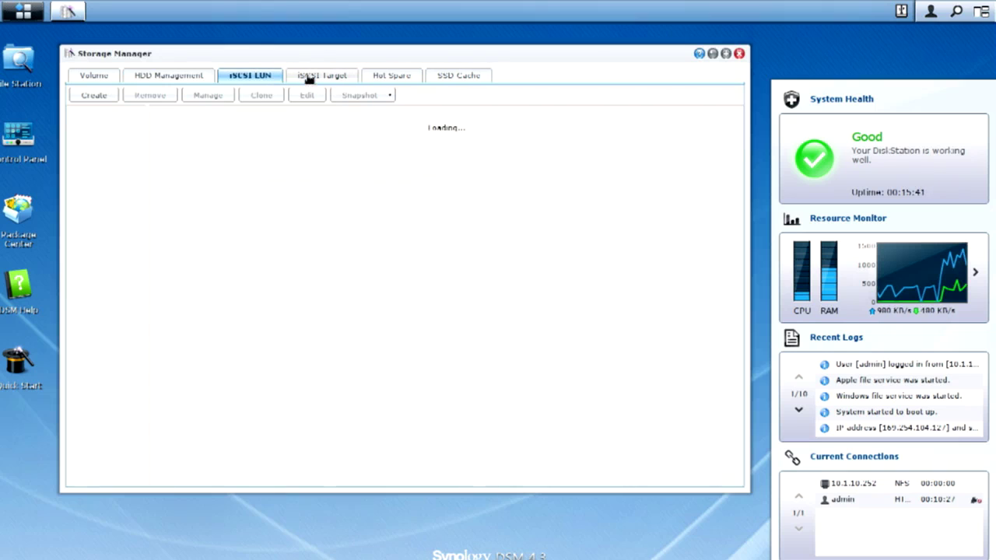
pyautogui.click(308, 77)
pyautogui.click(389, 77)
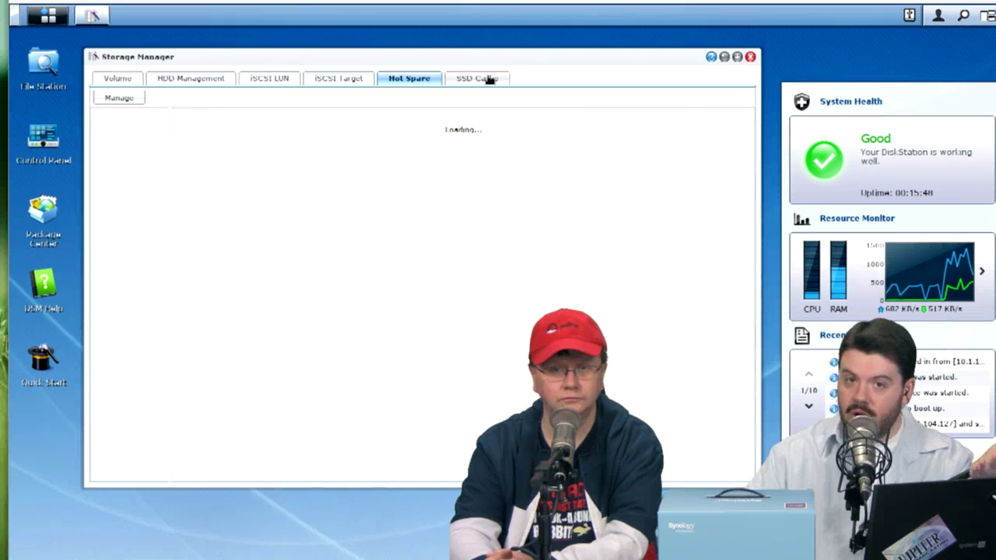
pyautogui.click(488, 78)
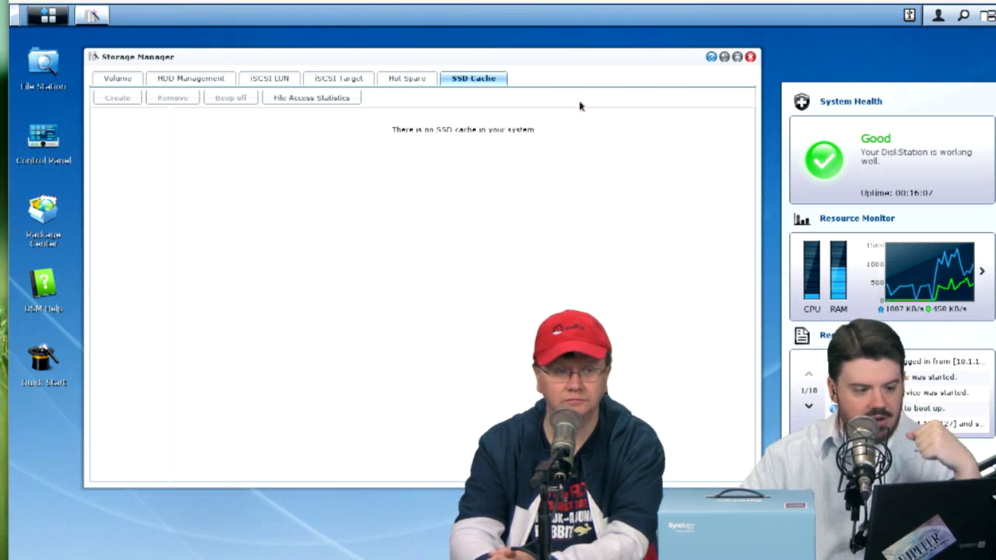
pyautogui.click(750, 56)
# - Review the Windows, Mac and NFS file service settings in Control Panel and return to its overview
pyautogui.click(47, 14)
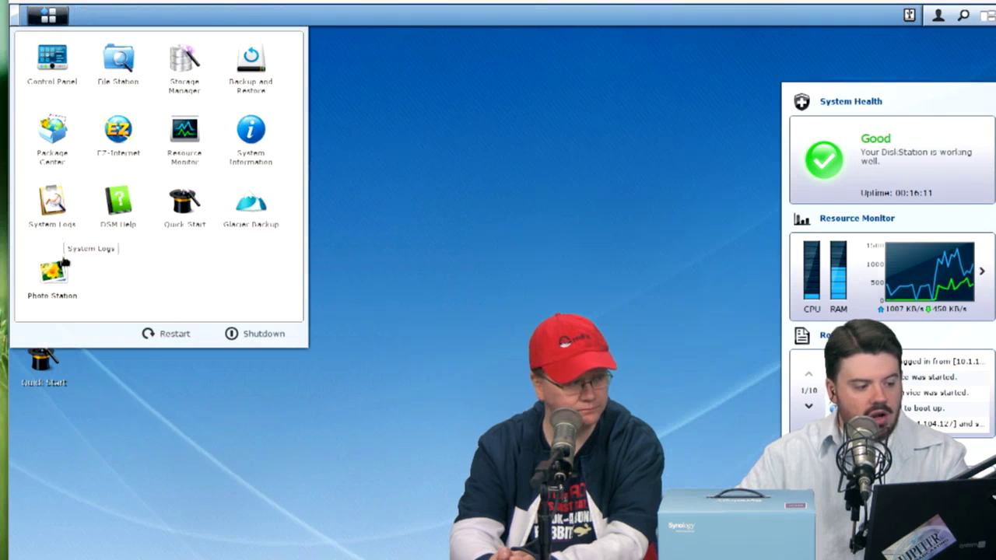
pyautogui.click(53, 64)
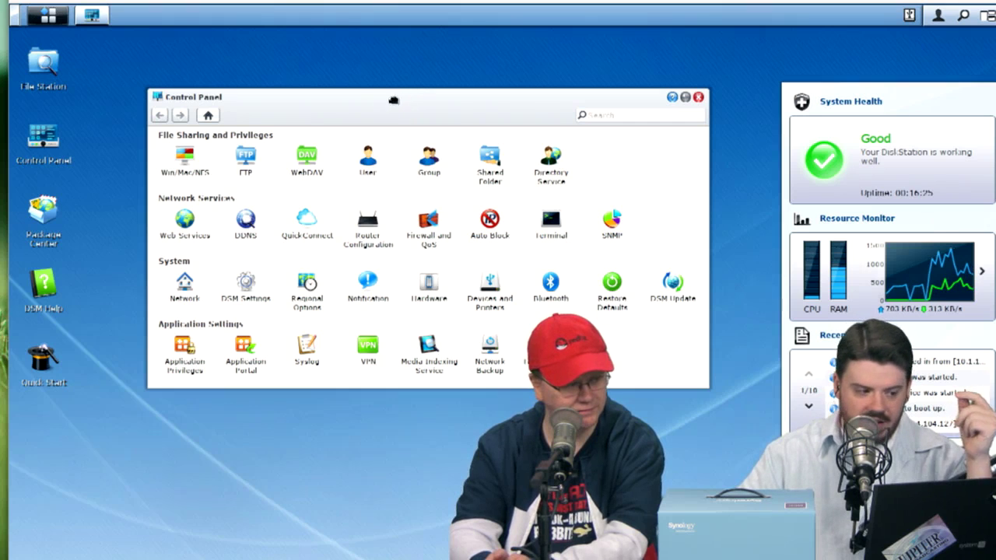
pyautogui.click(190, 154)
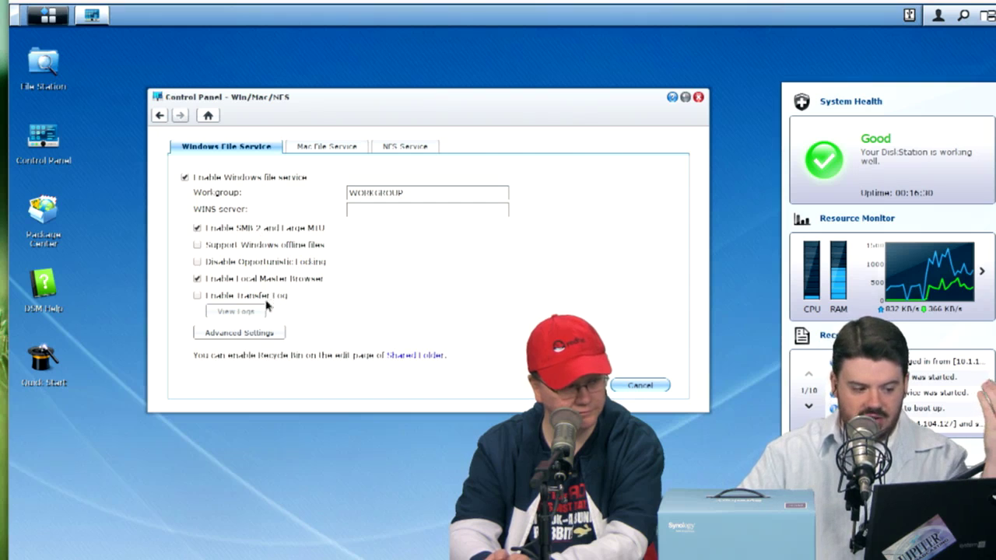
pyautogui.click(328, 148)
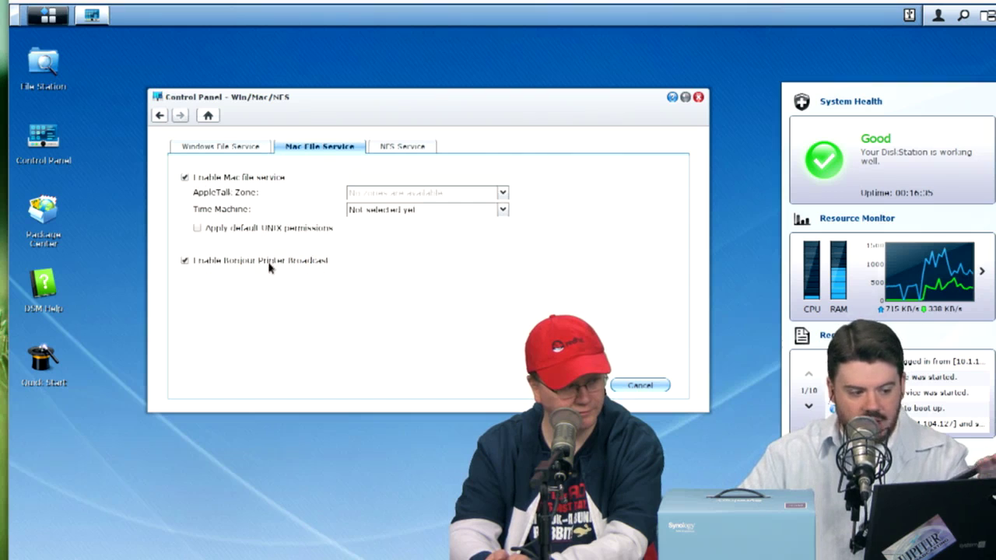
pyautogui.click(395, 148)
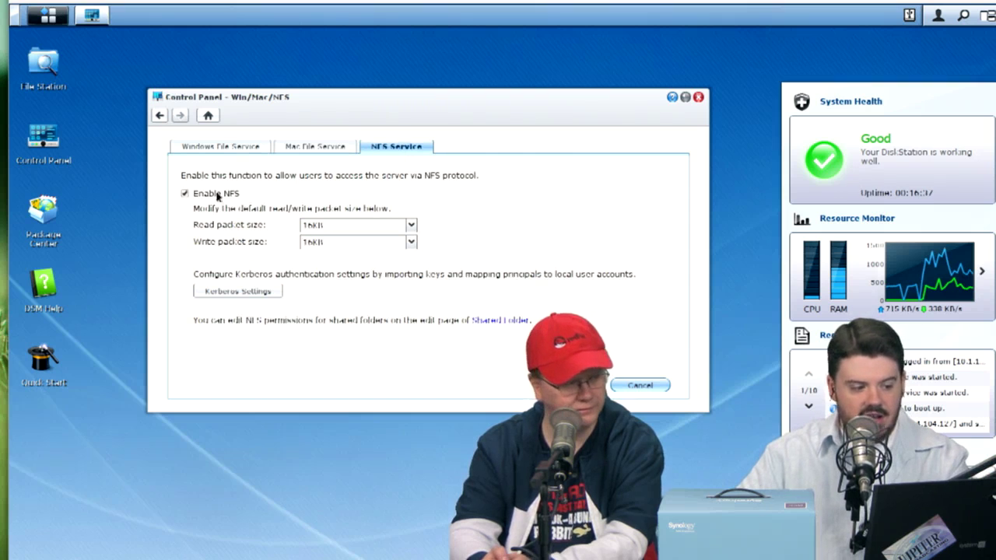
pyautogui.click(207, 115)
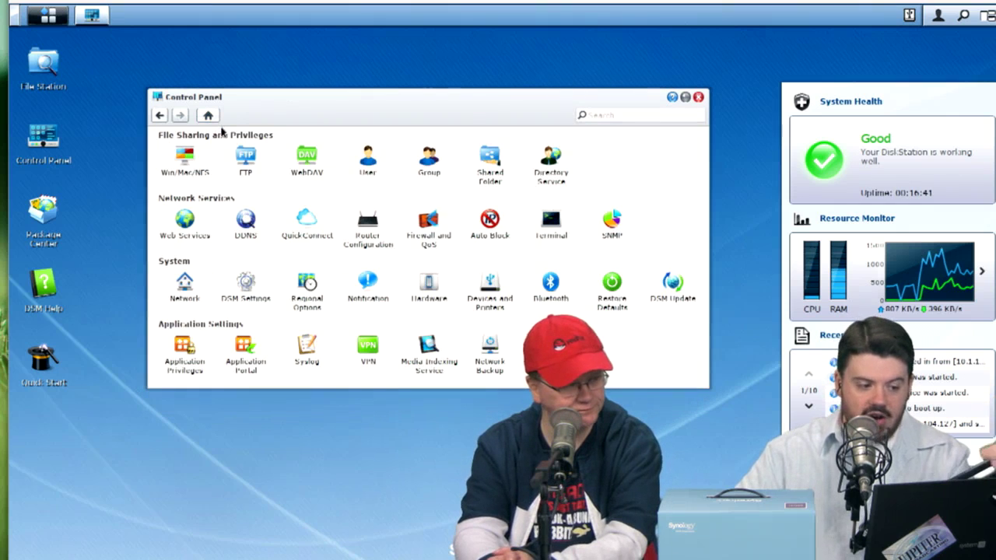
# - View the user accounts and the blank user creation form, cancel it and return to the Control Panel overview
pyautogui.click(367, 156)
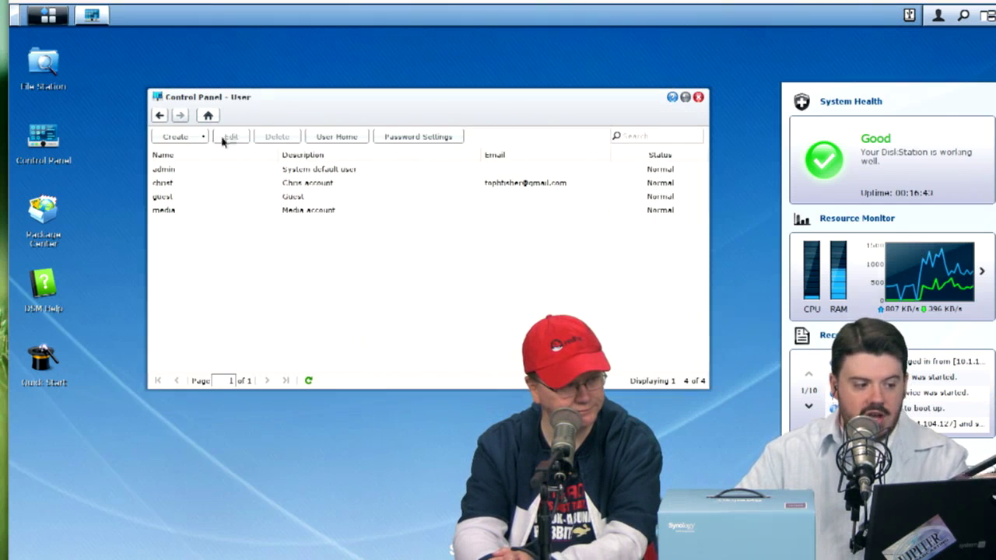
pyautogui.click(170, 136)
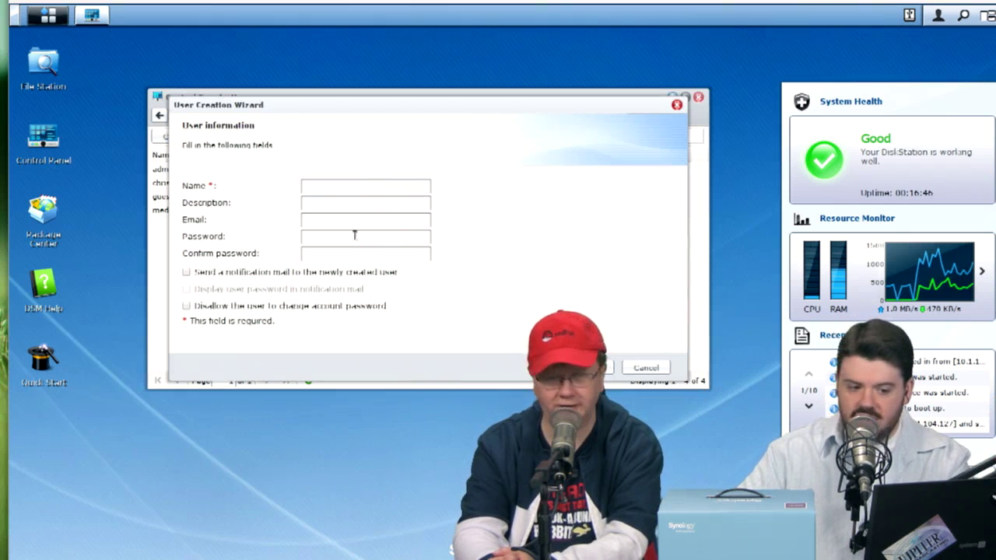
pyautogui.click(645, 367)
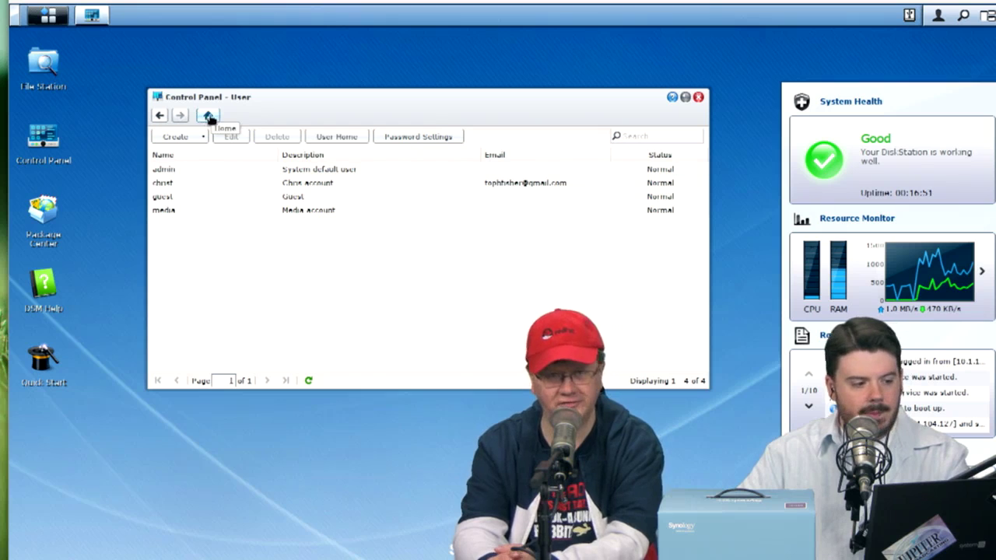
pyautogui.click(207, 116)
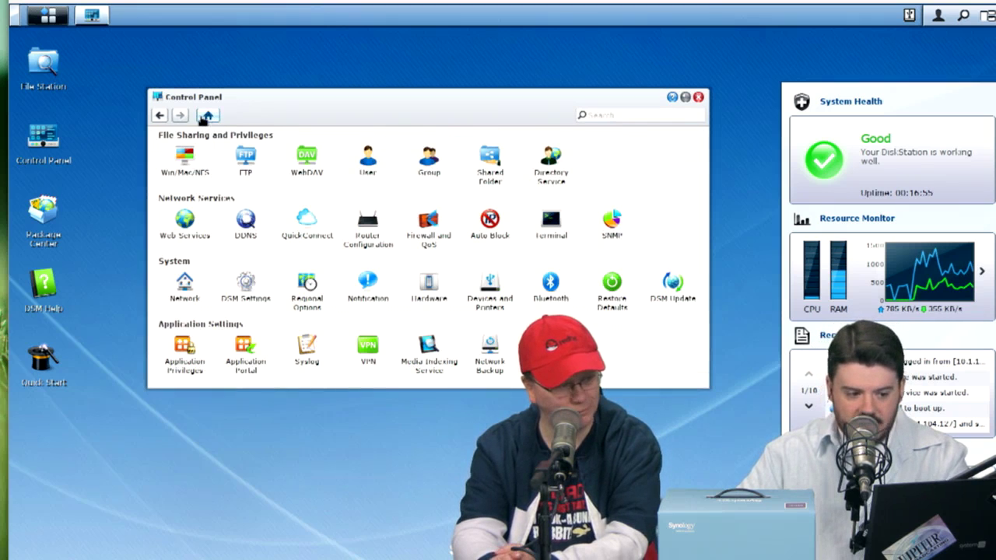
# - Review the Directory Service domain settings and the DSM Update page, and close Control Panel
pyautogui.click(556, 177)
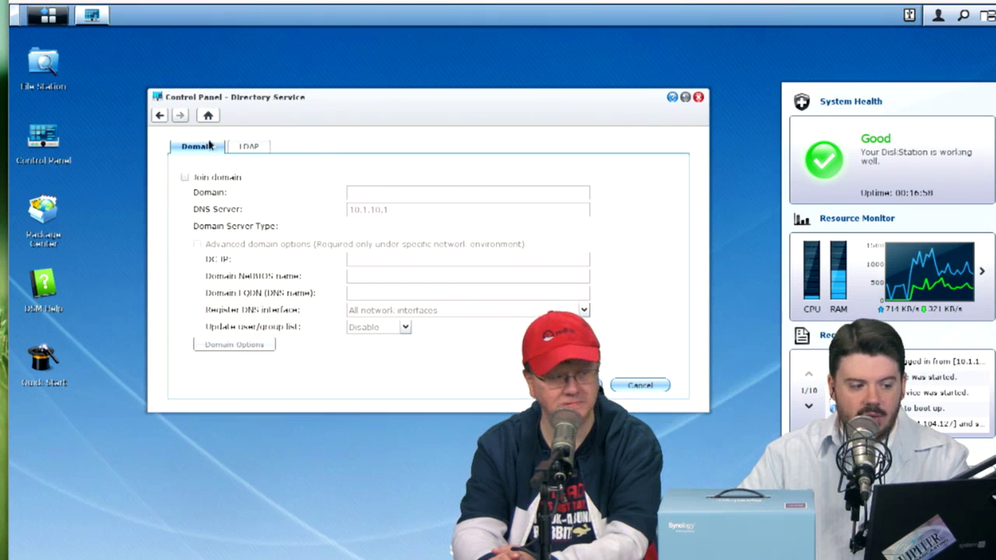
pyautogui.click(208, 115)
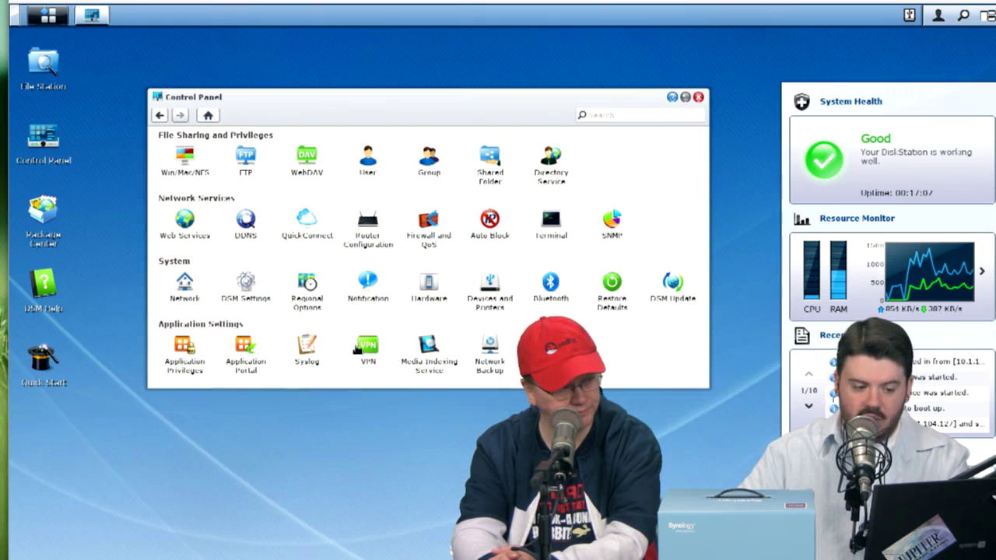
pyautogui.click(671, 286)
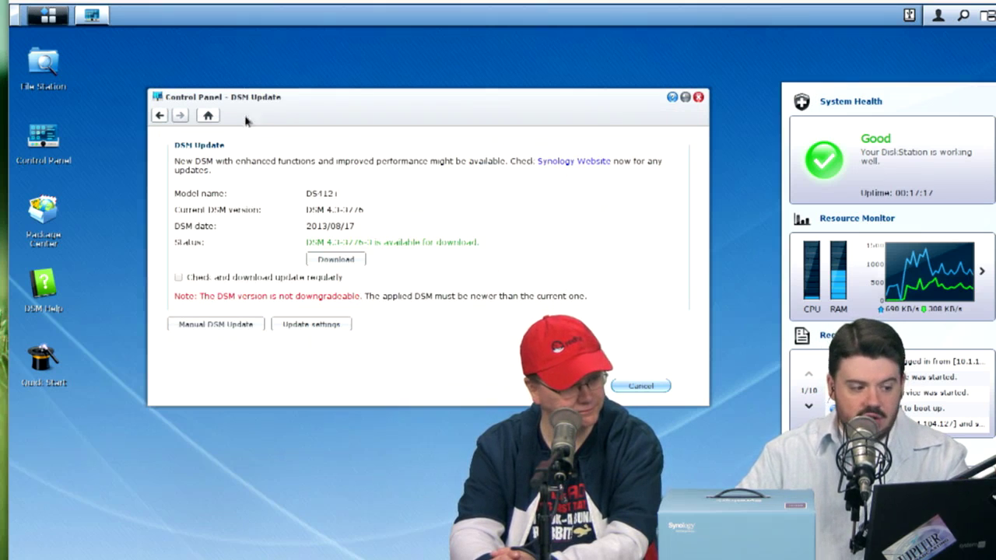
pyautogui.click(208, 115)
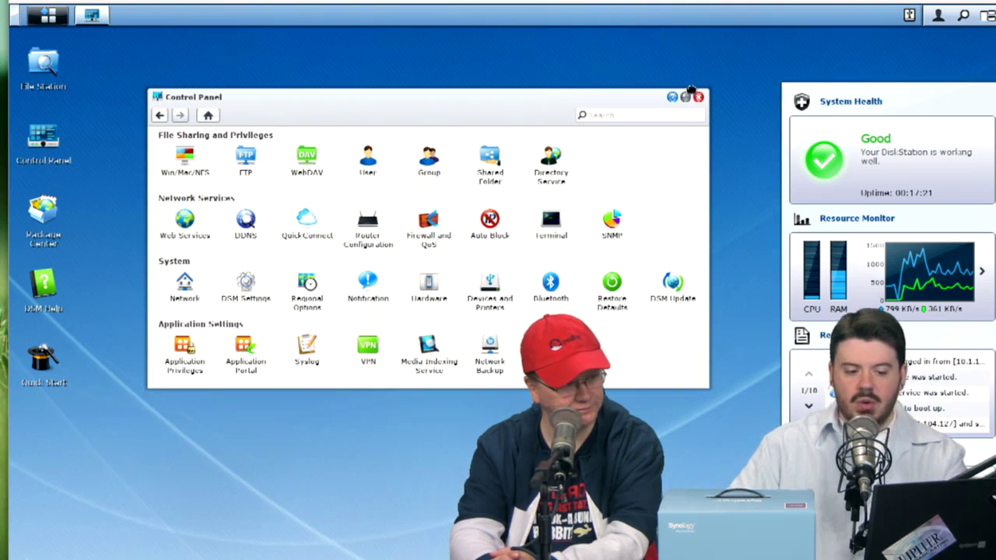
pyautogui.moveTo(918, 264)
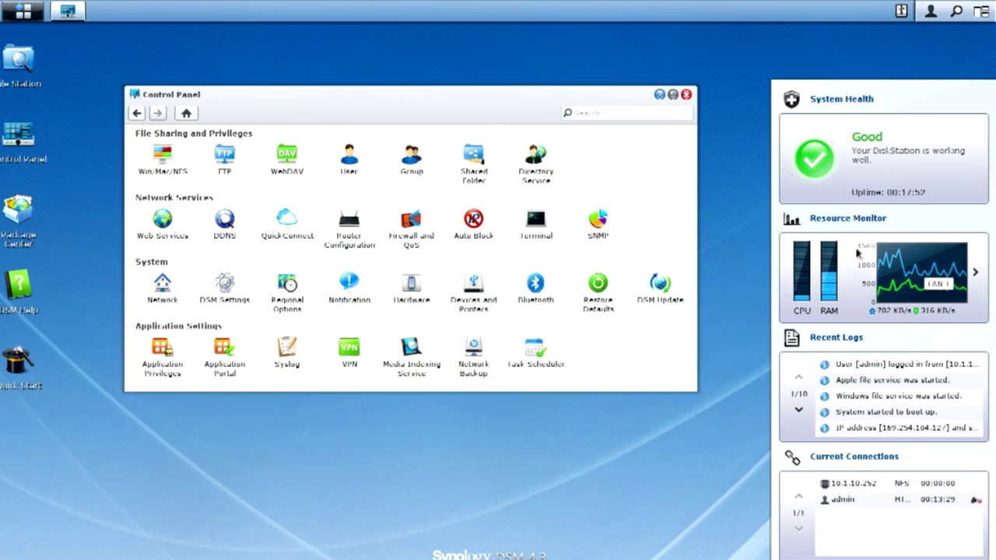
pyautogui.click(685, 94)
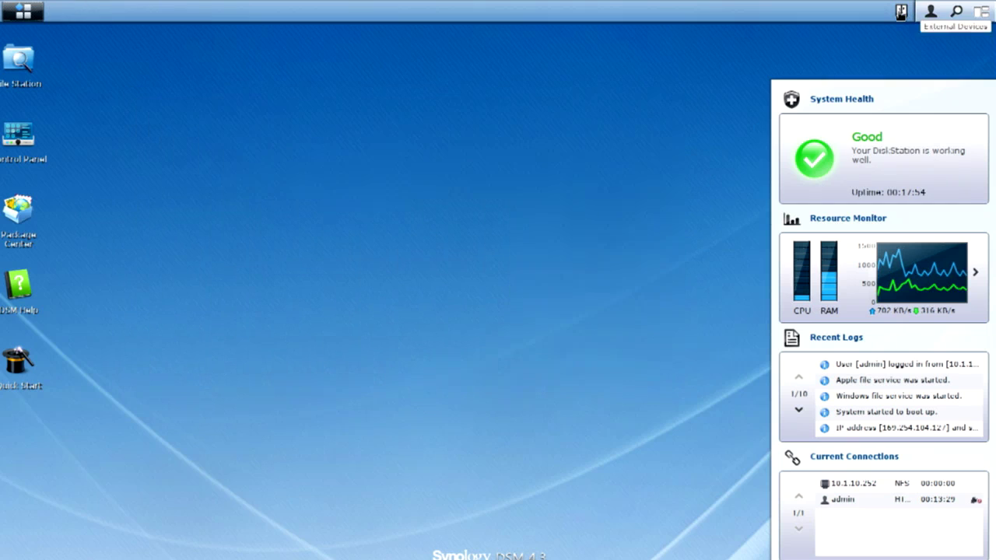
# - Look at the external devices list, the account options, the system search and the desktop widget toggle
pyautogui.click(901, 11)
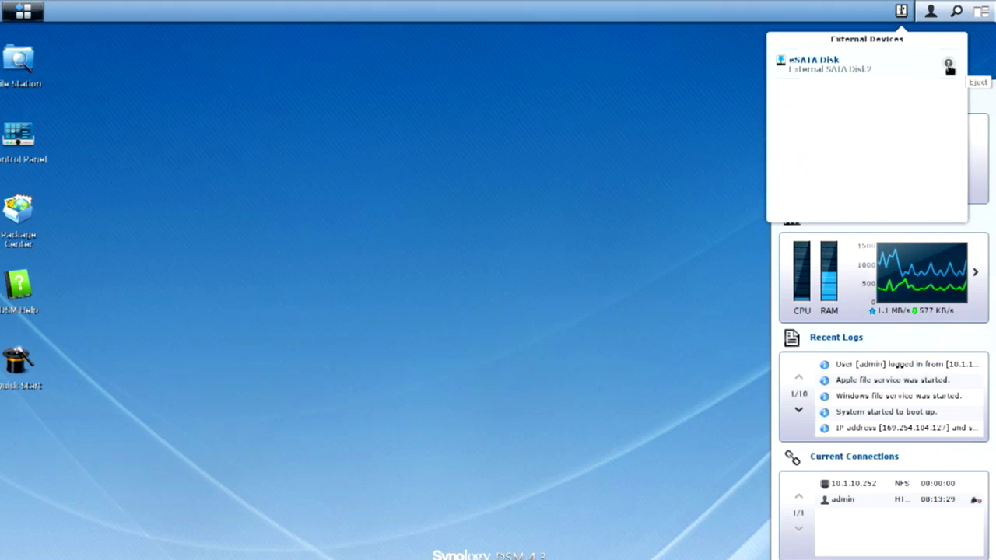
pyautogui.click(929, 14)
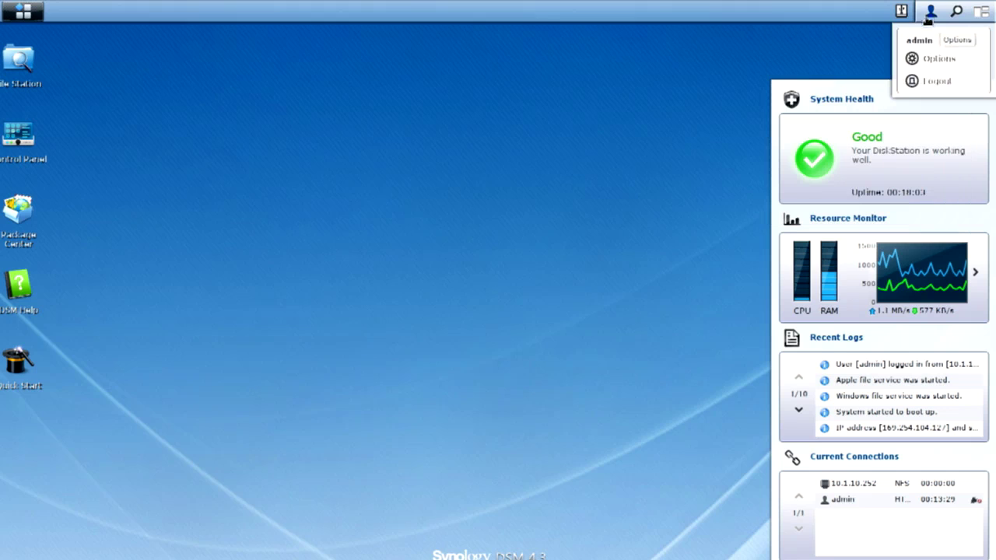
pyautogui.click(955, 15)
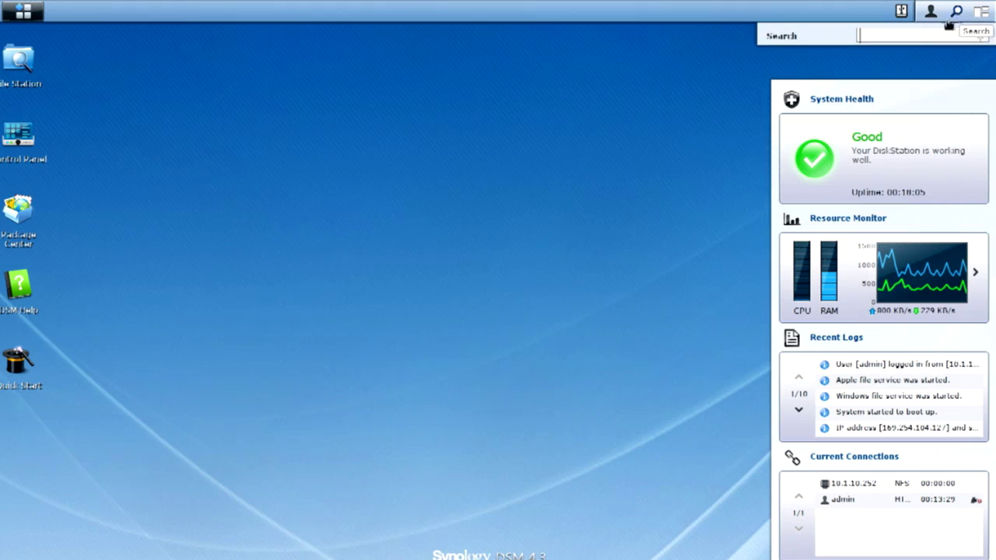
pyautogui.click(982, 14)
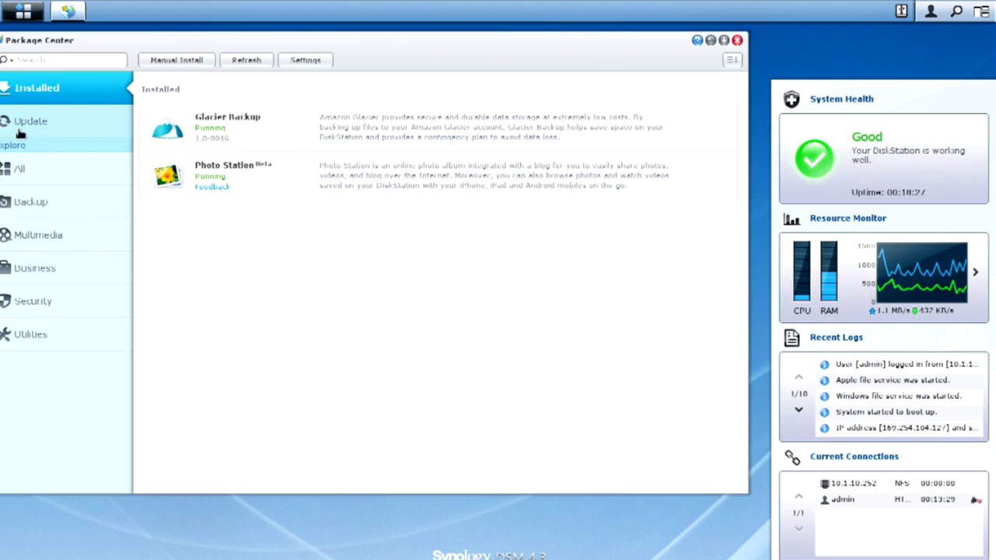
# - View the details of the installed Glacier Backup package and look through its preview screenshots
pyautogui.click(215, 117)
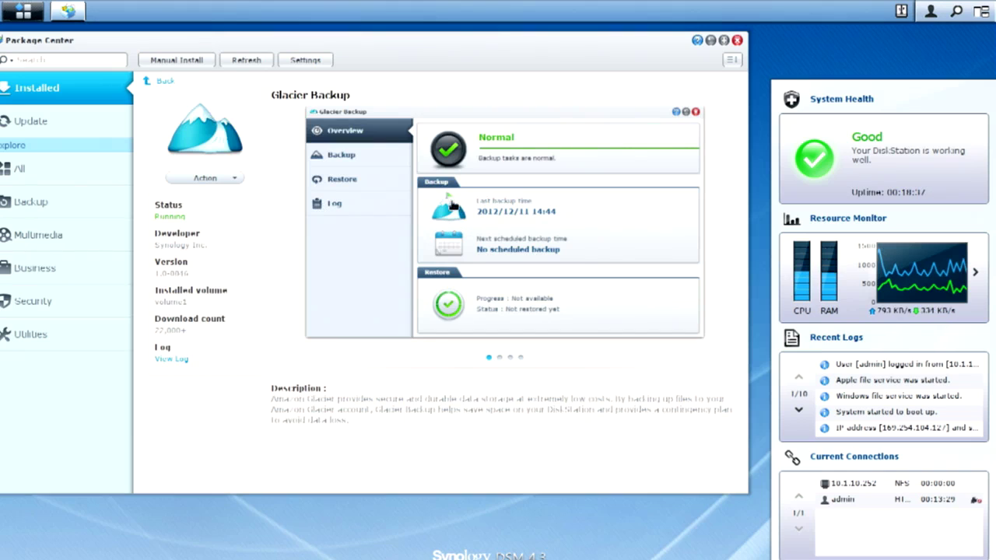
pyautogui.click(501, 357)
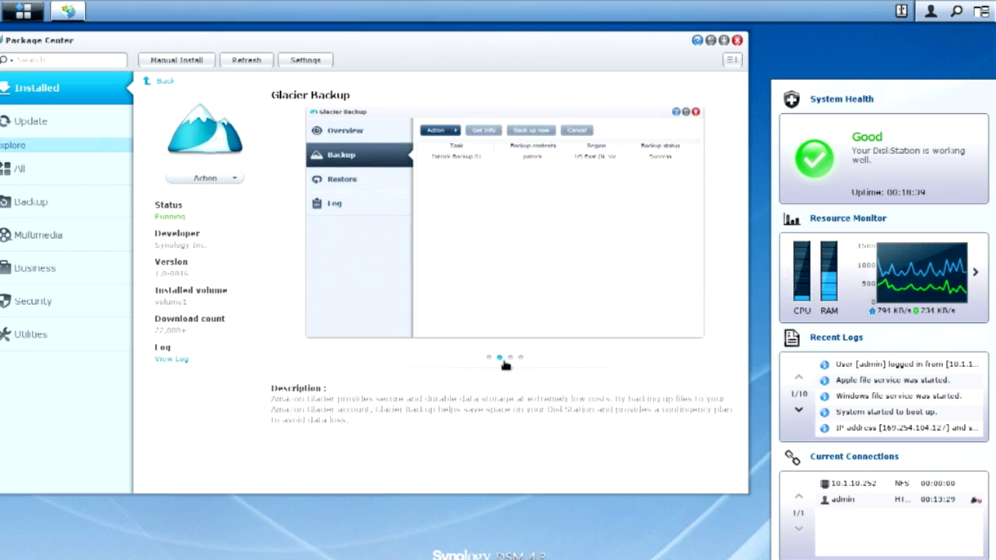
pyautogui.click(510, 358)
pyautogui.click(520, 358)
pyautogui.click(510, 358)
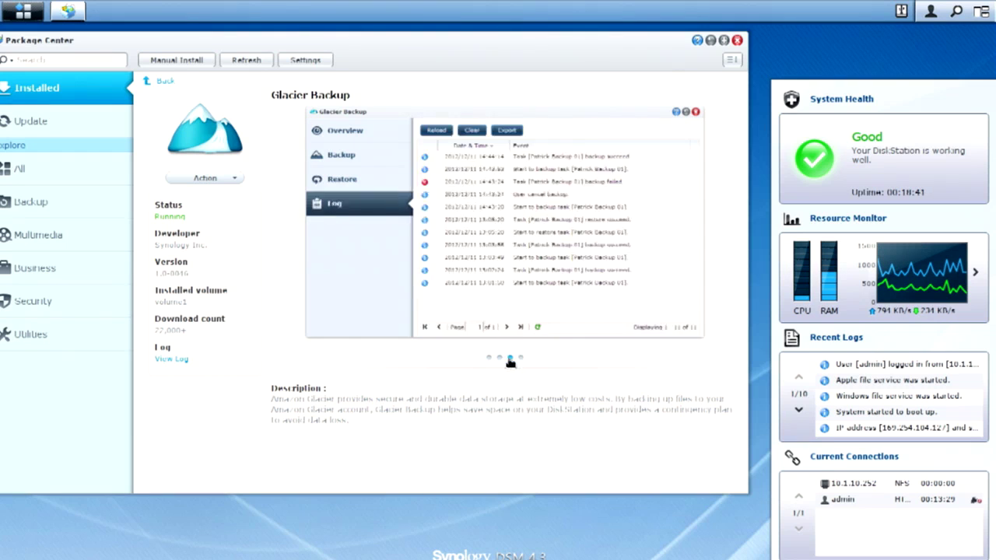
pyautogui.click(499, 358)
pyautogui.click(489, 357)
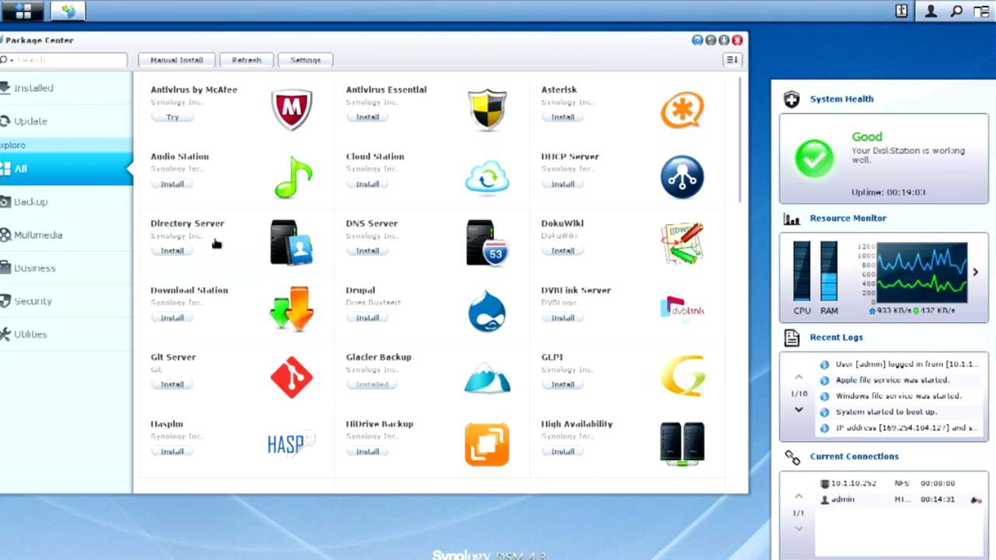
# - Browse the complete list of available packages in Package Center down to its end
pyautogui.scroll(-5, 290, 280)
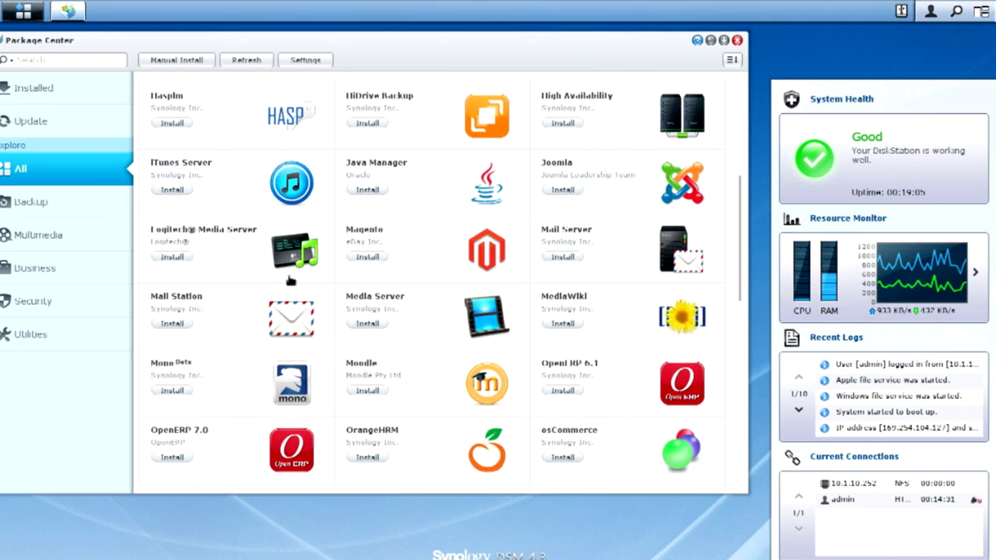
pyautogui.scroll(-9, 290, 280)
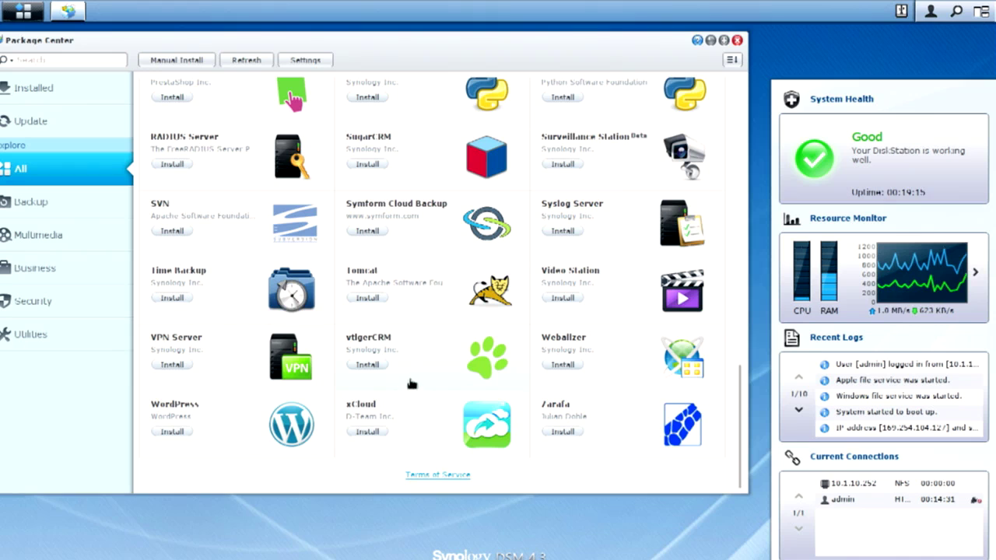
# - View the Surveillance Station package details and browse the Multimedia and Business package categories
pyautogui.click(595, 140)
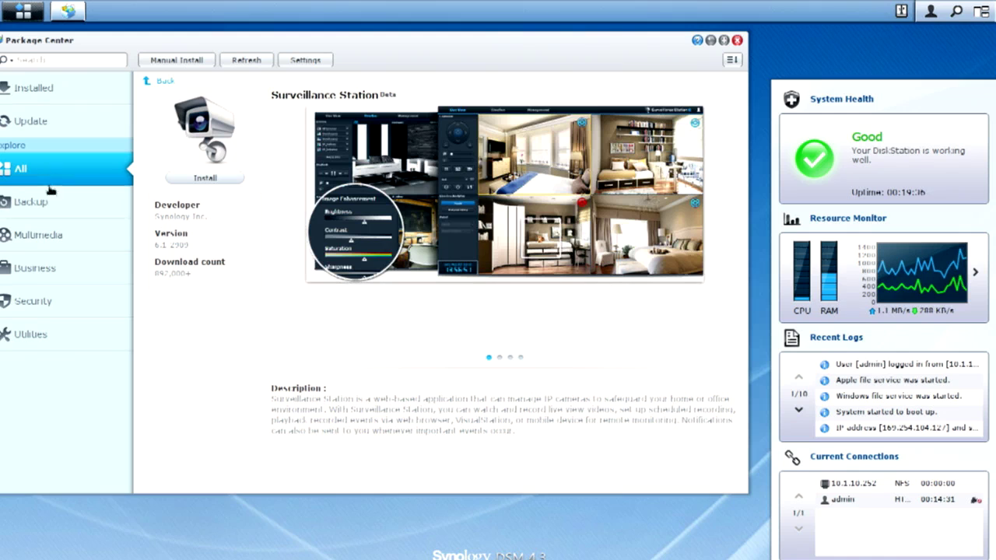
pyautogui.click(59, 240)
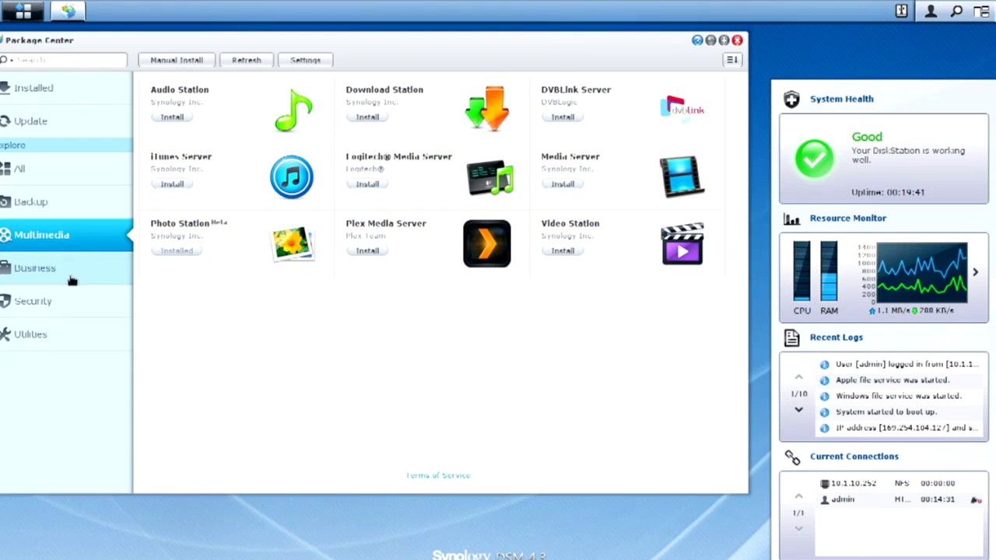
pyautogui.click(68, 270)
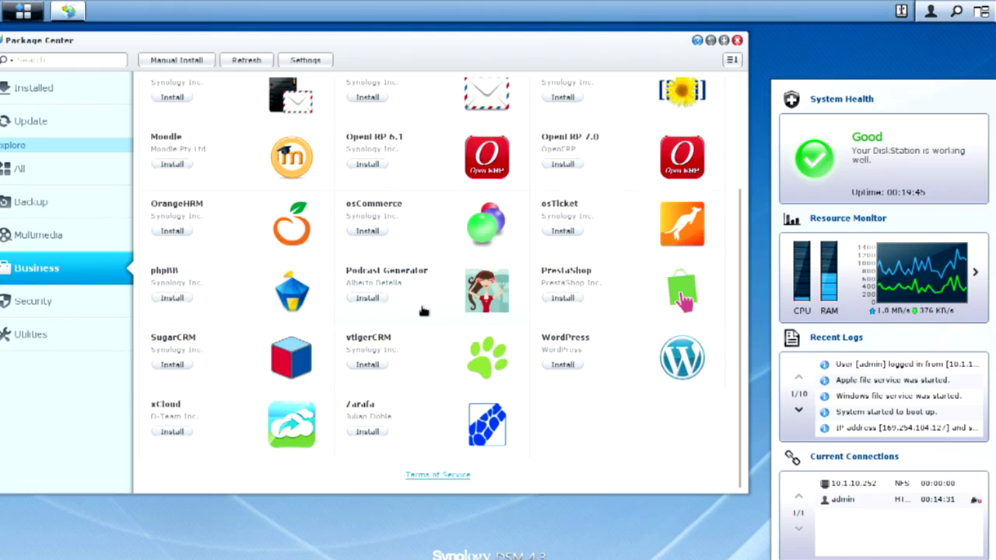
pyautogui.scroll(3, 423, 311)
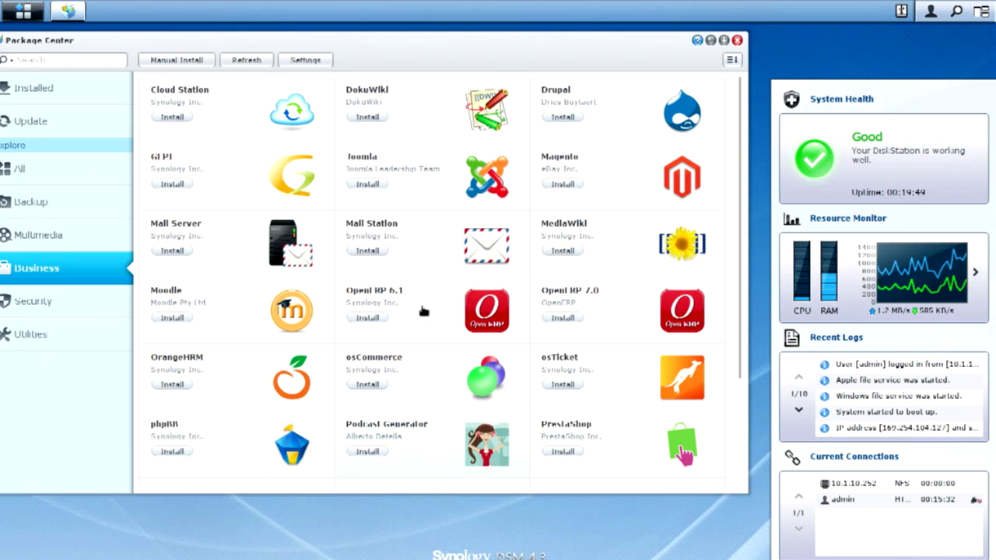
# - Browse the Security, Utilities and Backup package categories, and close Package Center
pyautogui.click(35, 294)
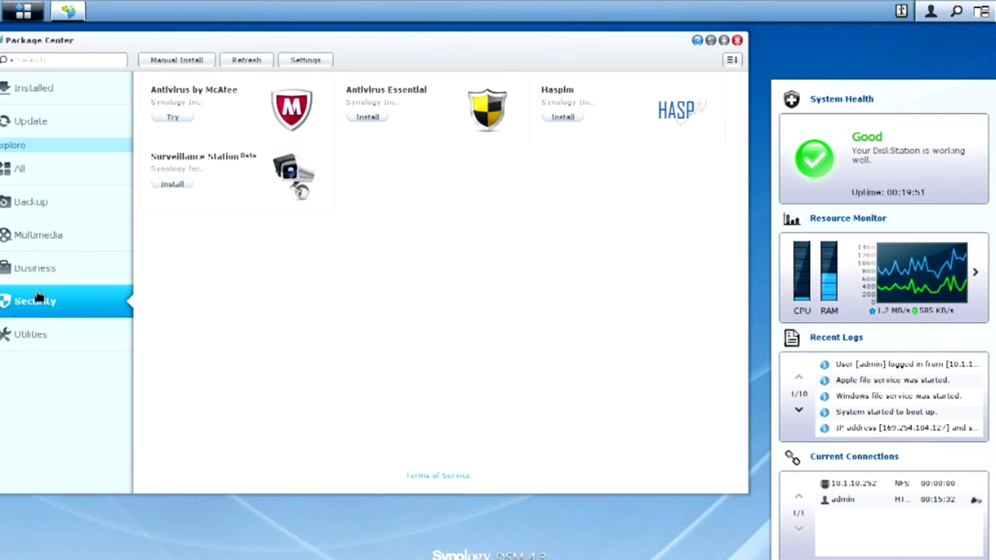
pyautogui.click(24, 334)
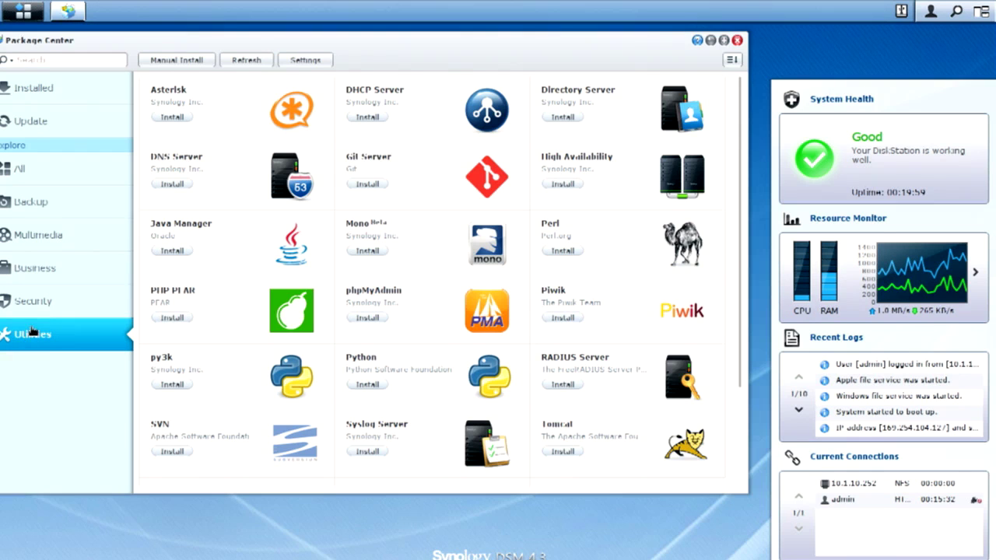
pyautogui.scroll(-2, 164, 348)
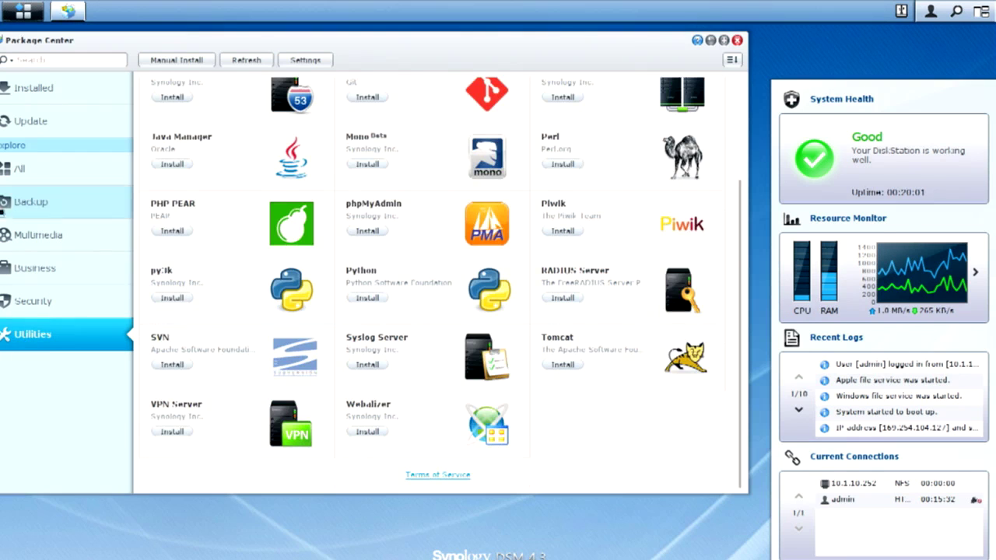
pyautogui.click(60, 219)
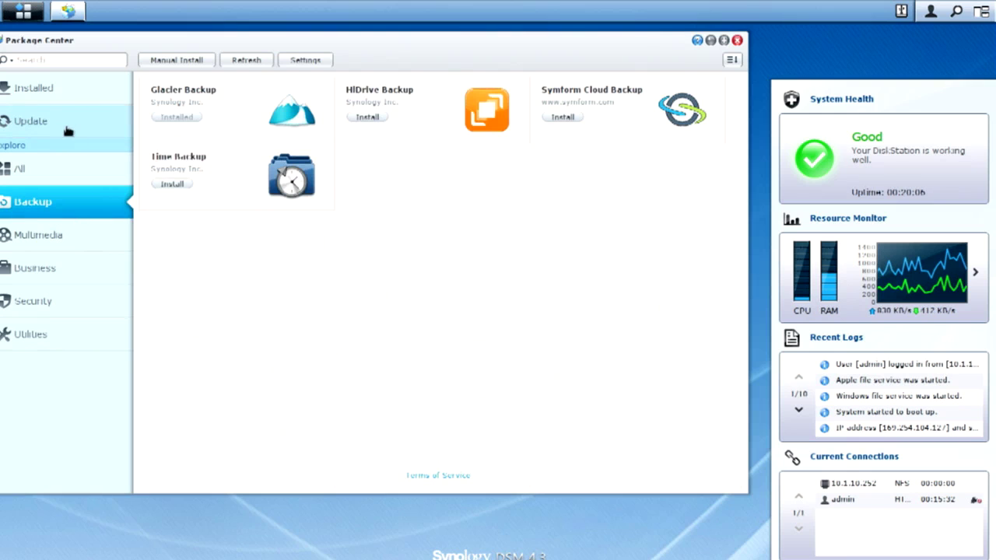
pyautogui.click(737, 41)
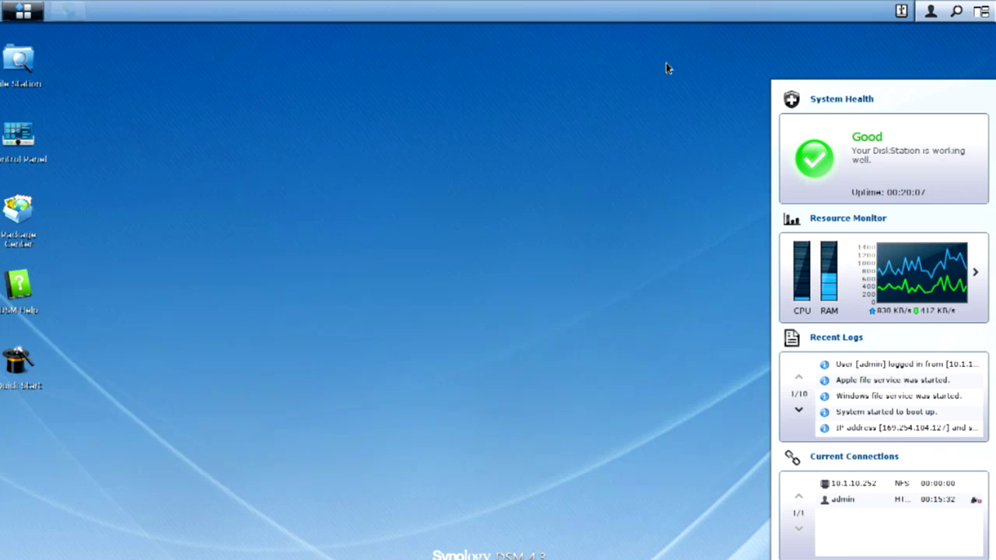
# - Open Glacier Backup, look through its Overview, Backup, Restore and Log pages, and close it
pyautogui.click(23, 11)
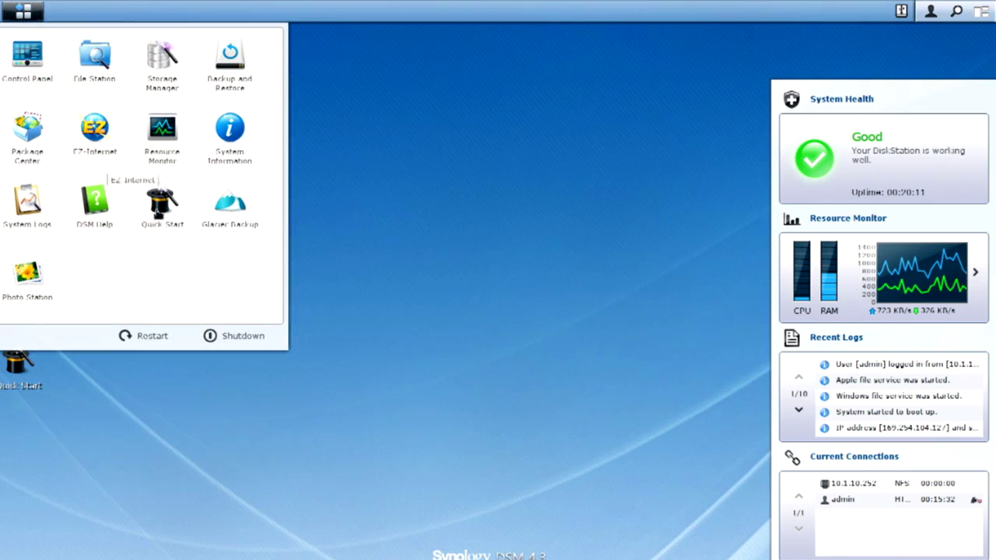
pyautogui.click(236, 218)
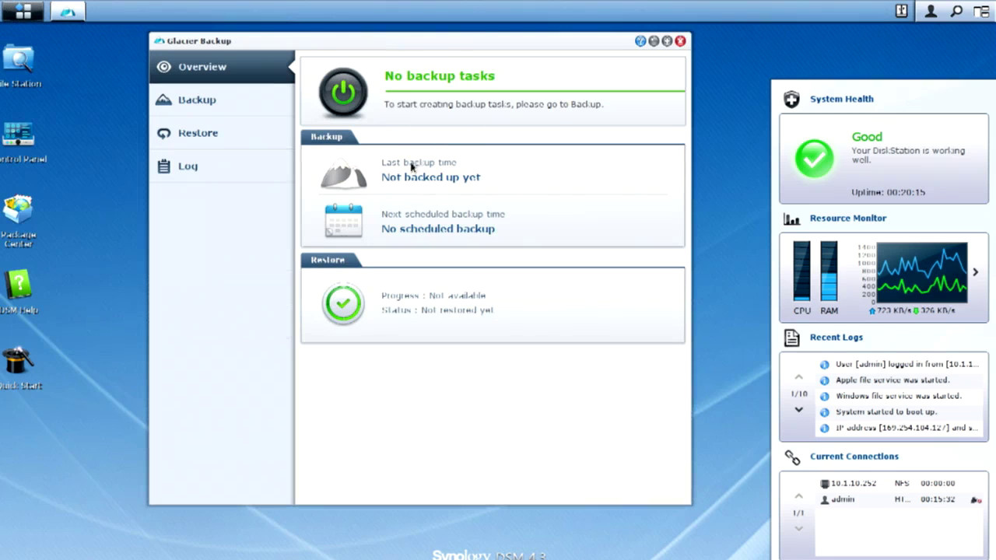
pyautogui.click(256, 102)
pyautogui.click(222, 133)
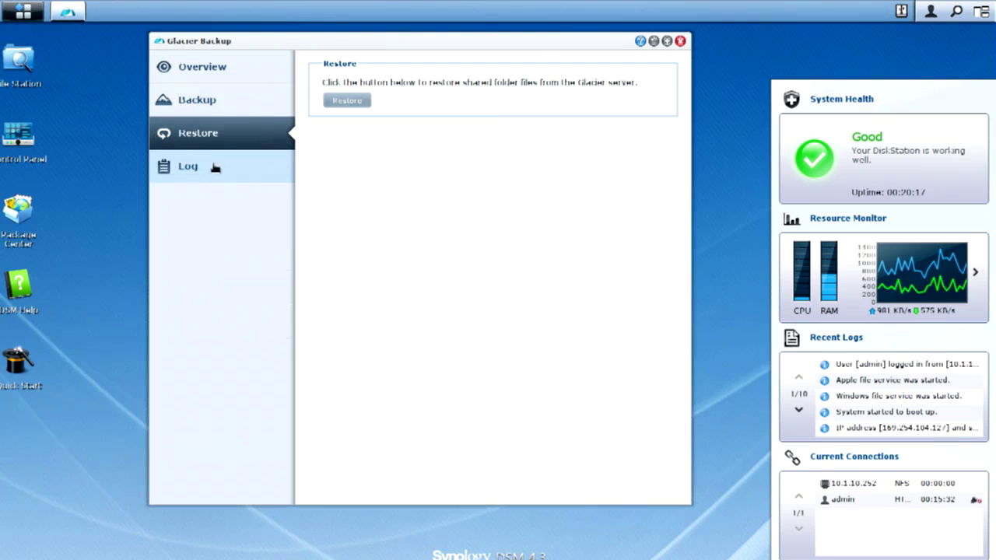
pyautogui.click(211, 180)
pyautogui.click(202, 102)
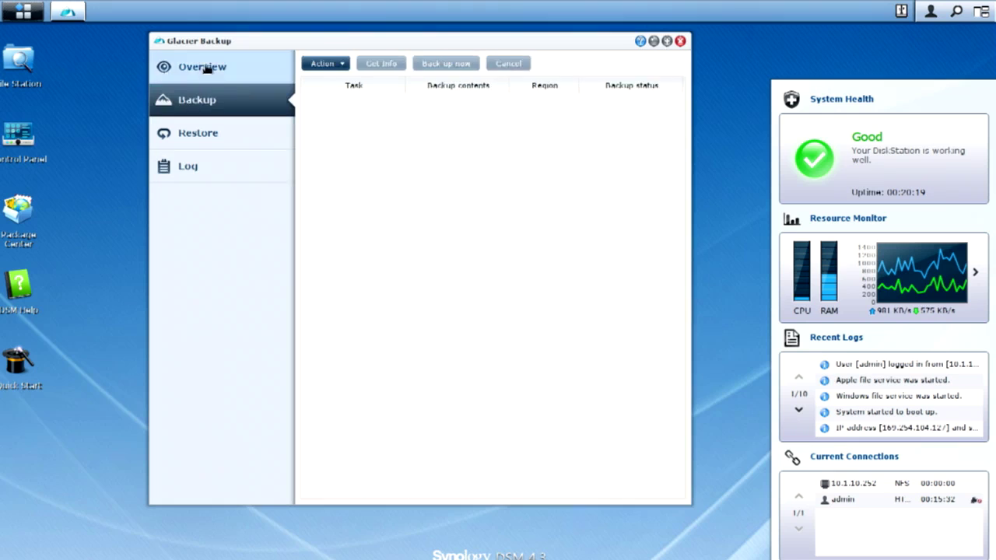
pyautogui.click(196, 68)
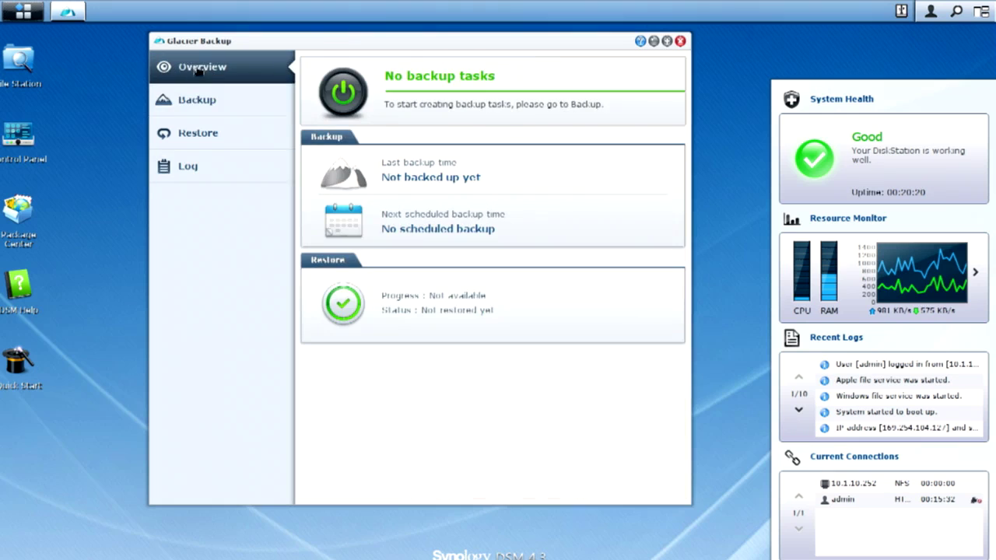
pyautogui.click(679, 41)
# - Open Photo Station and view the photos in the Camera Snaps album
pyautogui.click(24, 13)
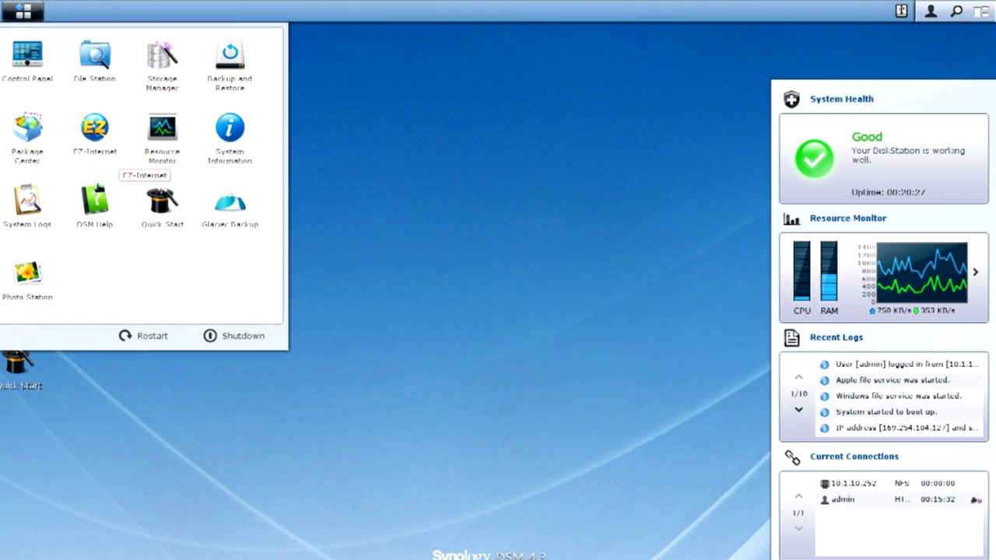
pyautogui.click(26, 281)
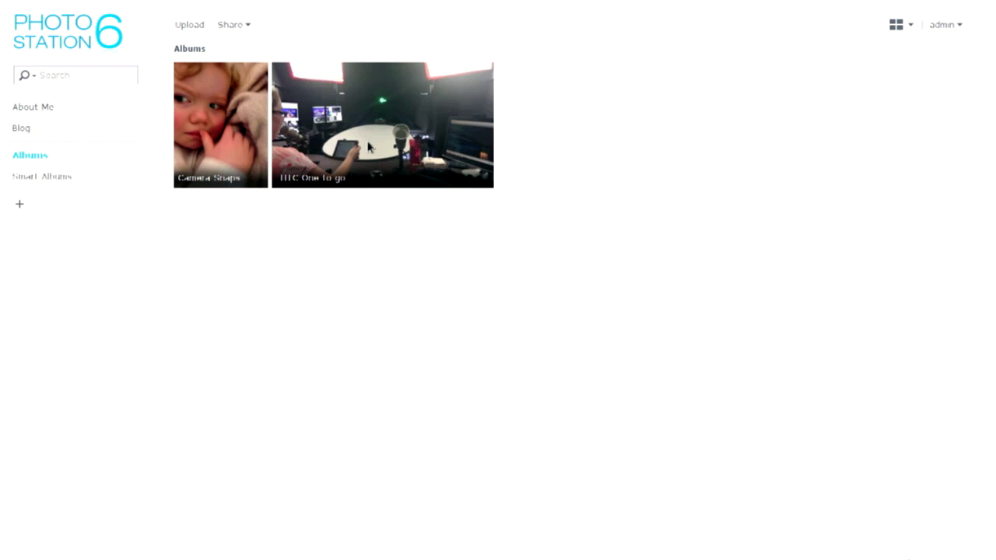
pyautogui.click(213, 149)
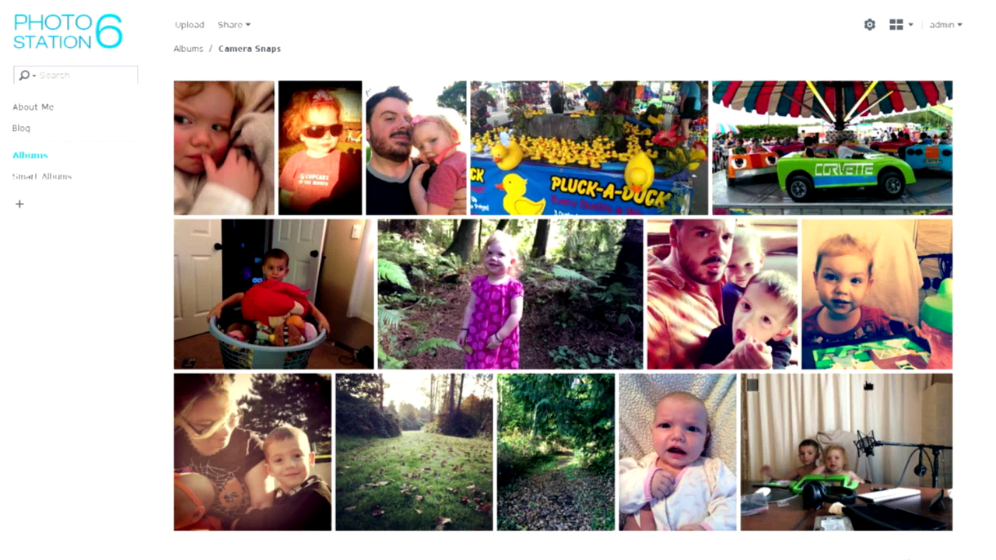
# - Look at the share link and social sharing options for the Camera Snaps album, and dismiss them
pyautogui.click(234, 24)
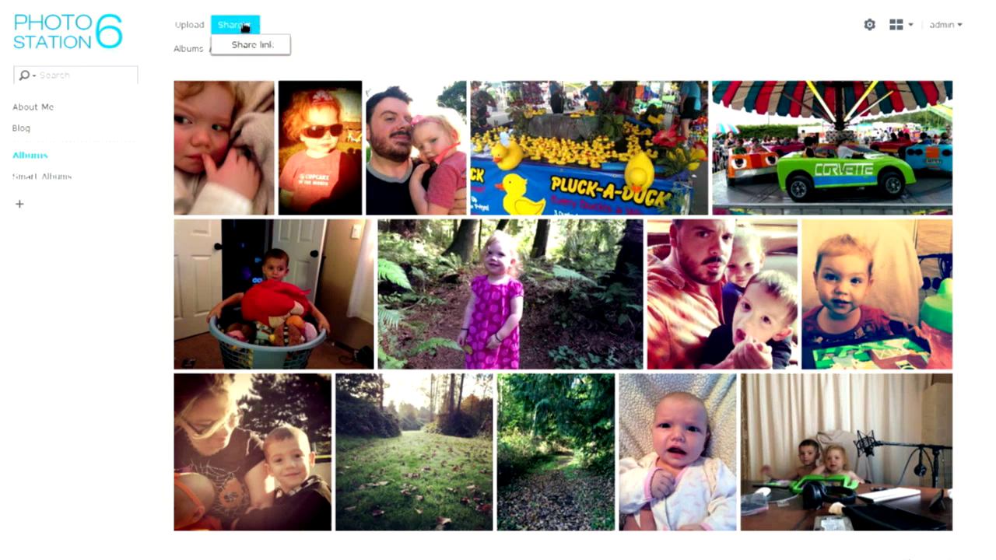
pyautogui.click(249, 45)
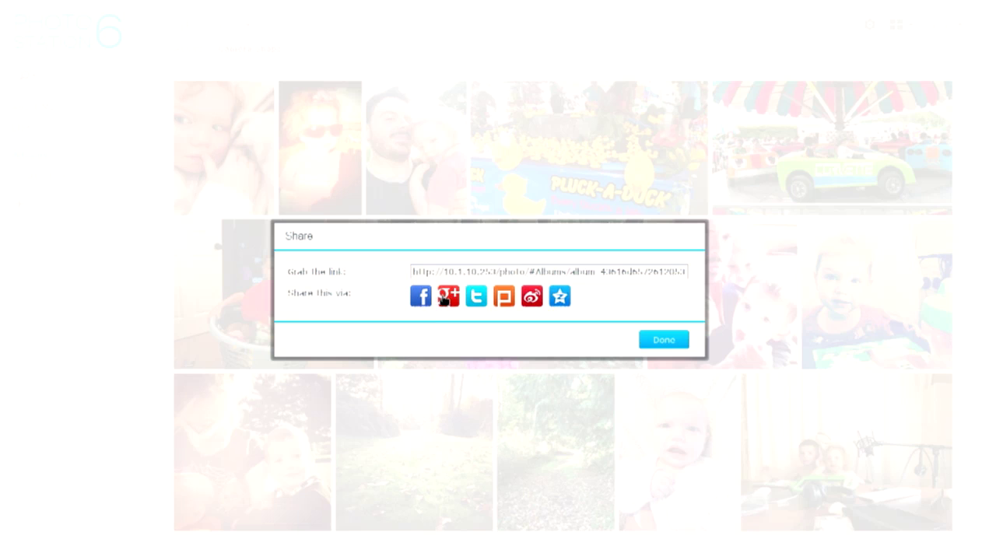
pyautogui.click(663, 345)
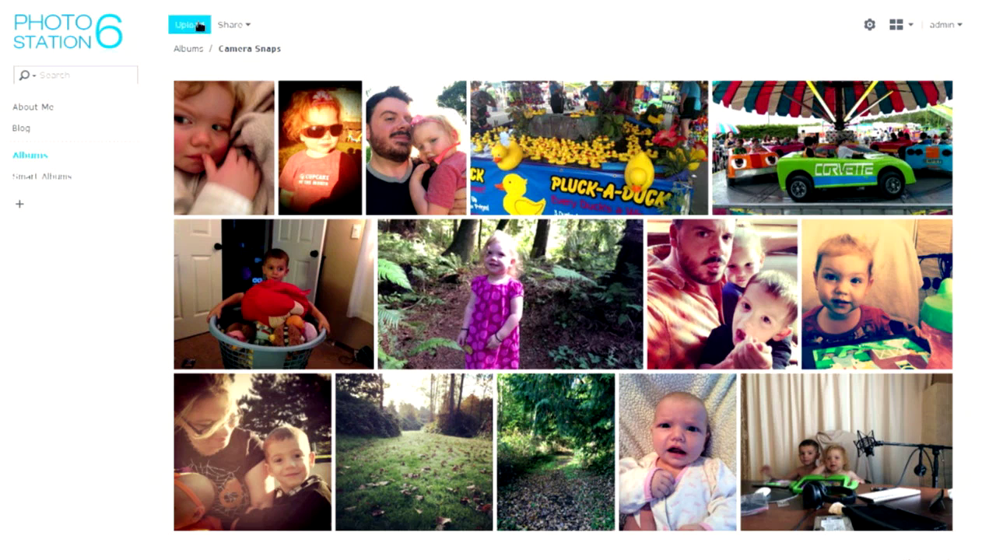
# - View the HTC One to go album, examine the tags and image information of photo IMAG1535, and return to the album
pyautogui.click(188, 48)
pyautogui.click(379, 142)
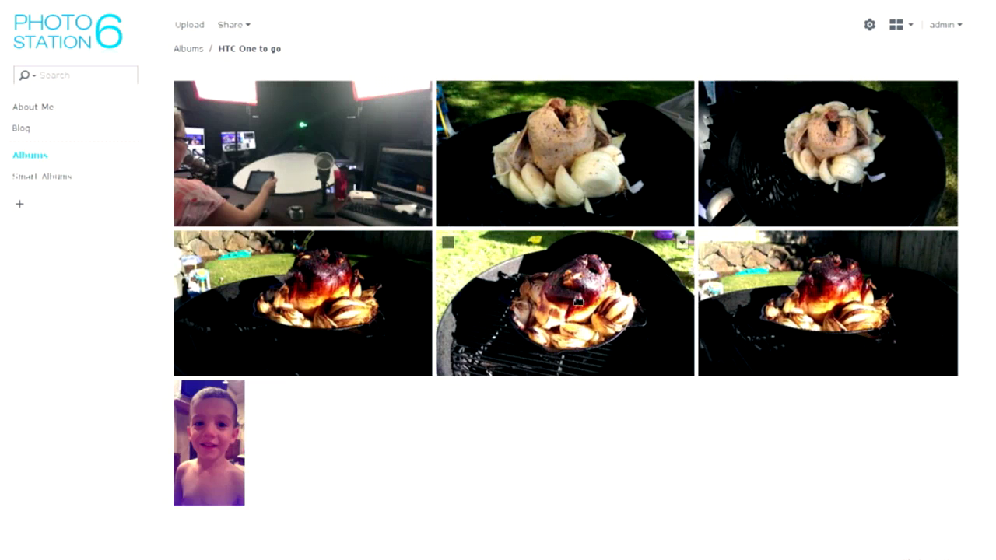
pyautogui.click(340, 278)
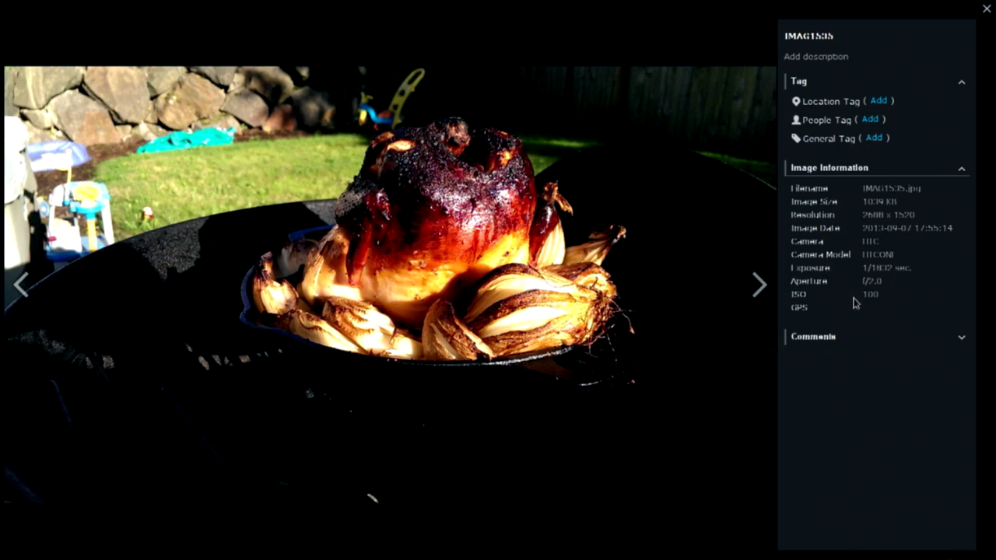
pyautogui.click(986, 10)
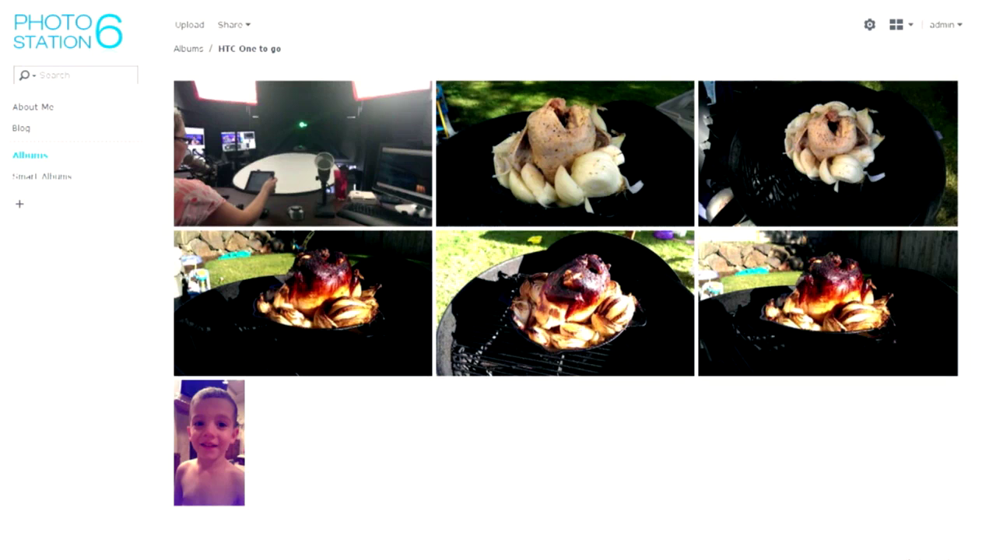